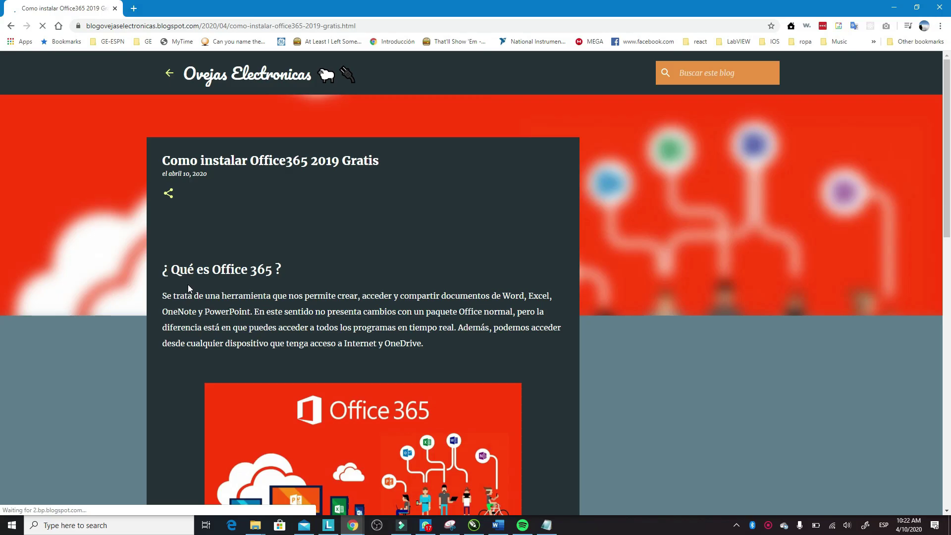
Select the Microsoft signup link in the Ovejas Electronicas post and open a new browser tab.
{"action": "scroll", "coordinate": [189, 286], "scroll_direction": "down", "scroll_amount": 3}
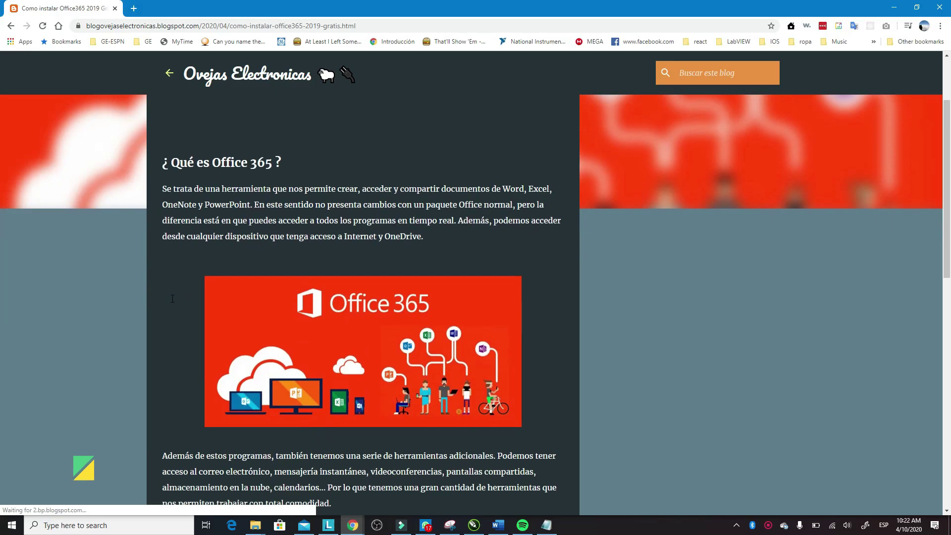
{"action": "scroll", "coordinate": [171, 298], "scroll_direction": "down", "scroll_amount": 5}
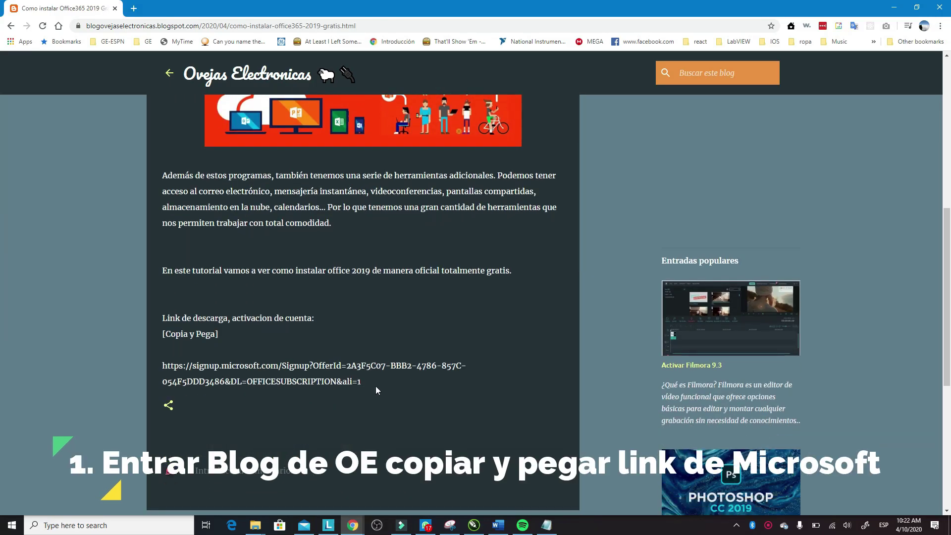
{"action": "left_click_drag", "start_coordinate": [369, 384], "coordinate": [144, 367]}
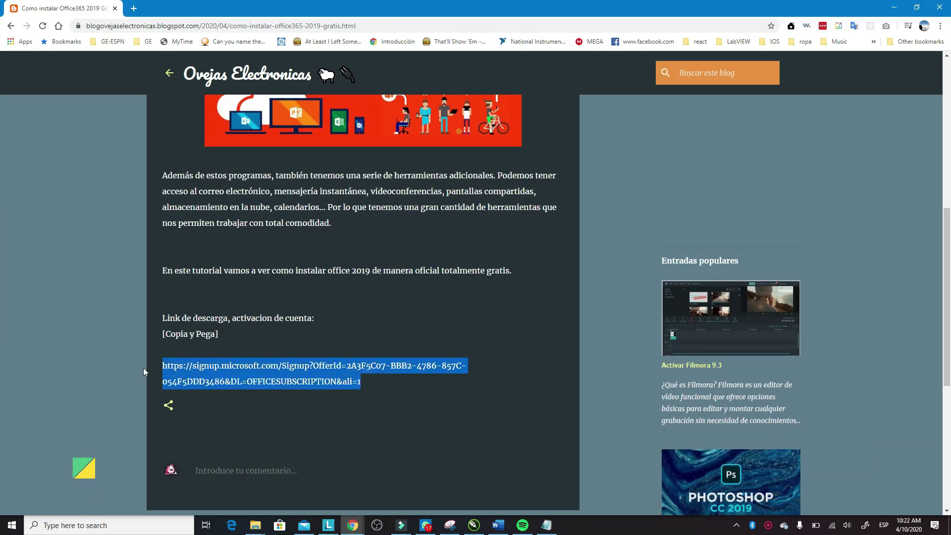
{"action": "key", "text": "ctrl+t"}
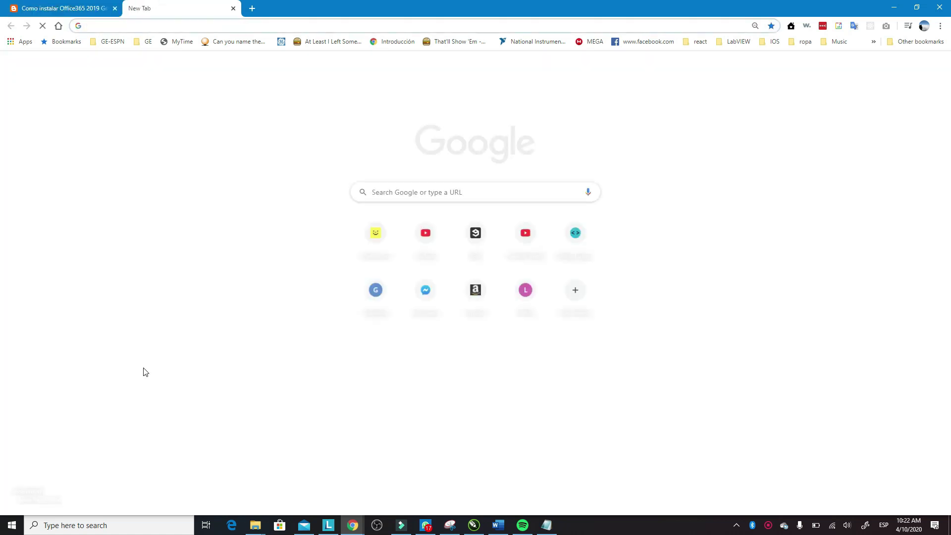
Load the copied signup link and choose Mexico as the country.
{"action": "type", "text": "https://signup.microsoft.com/Signup?OfferId=2A3F5C07-BBB2-4786-857C-054F5DDD3486&DL=OFFICESUBSCRIPTION&ali=1"}
{"action": "key", "text": "Return"}
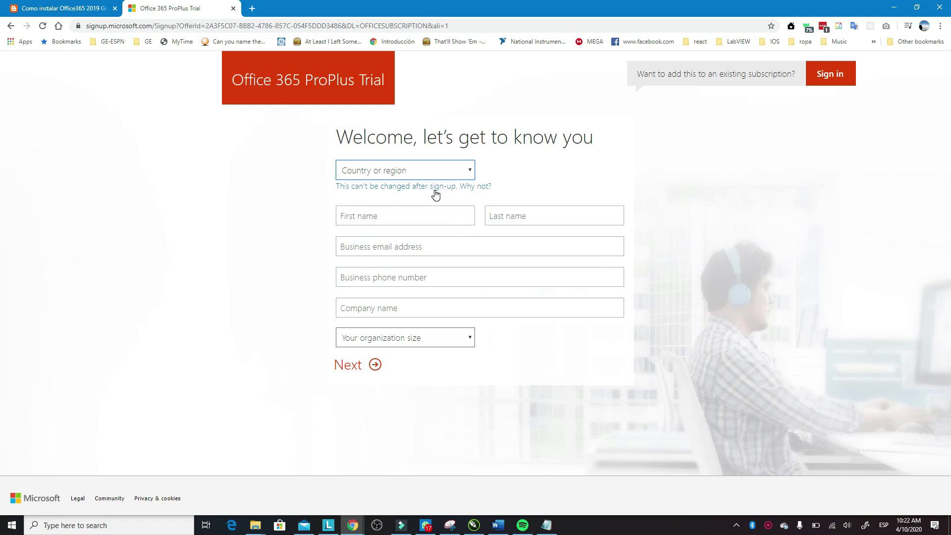
{"action": "left_click", "coordinate": [423, 170]}
{"action": "key", "text": "m"}
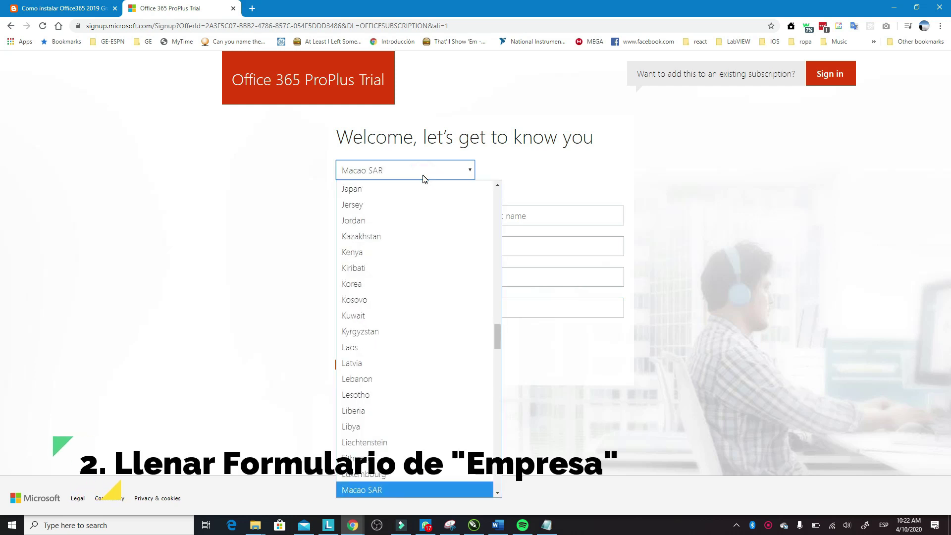
{"action": "key", "text": "Tab"}
Enter the contact's name, e-mail, phone and company, set organization size to 1 person, and submit.
{"action": "type", "text": "Ovejas"}
{"action": "key", "text": "Tab"}
{"action": "type", "text": "Electronicas"}
{"action": "key", "text": "Tab"}
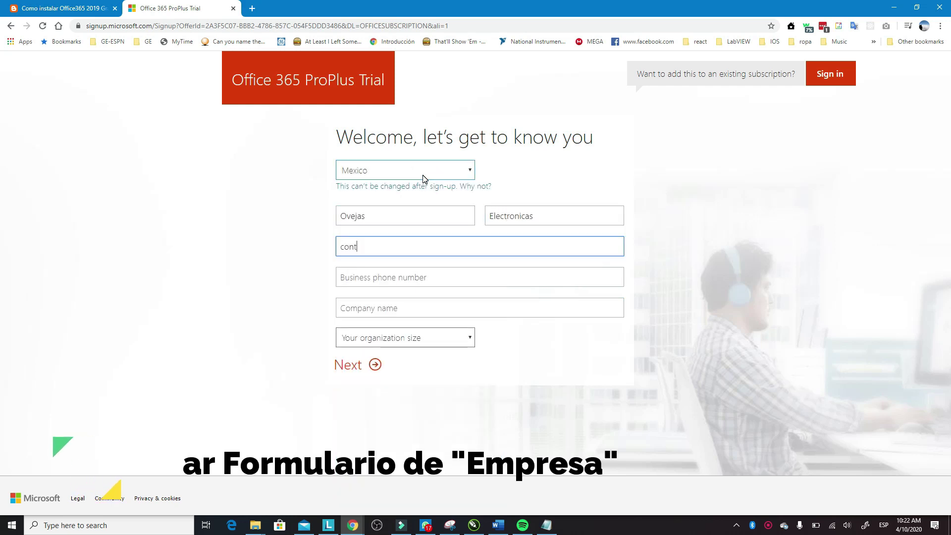
{"action": "key", "text": "Tab"}
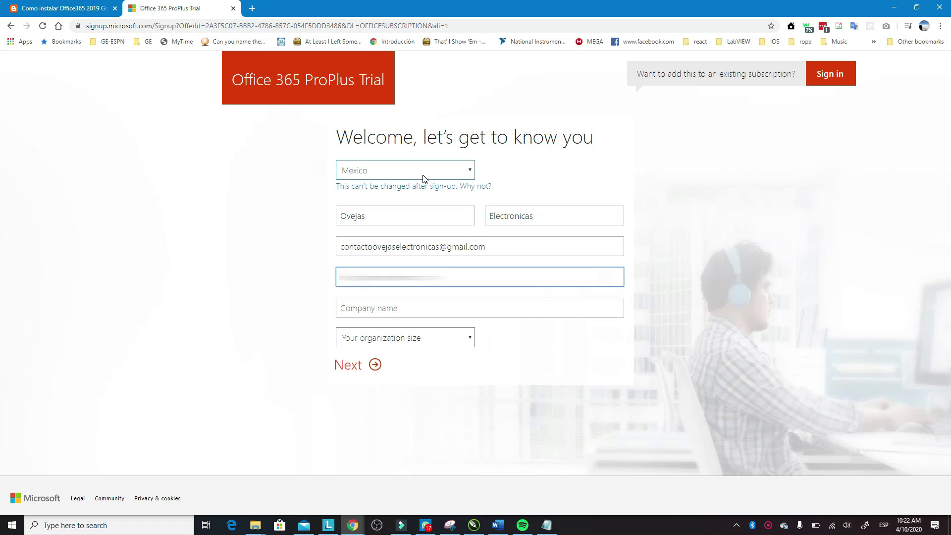
{"action": "key", "text": "Tab"}
{"action": "type", "text": "OvejasElectron"}
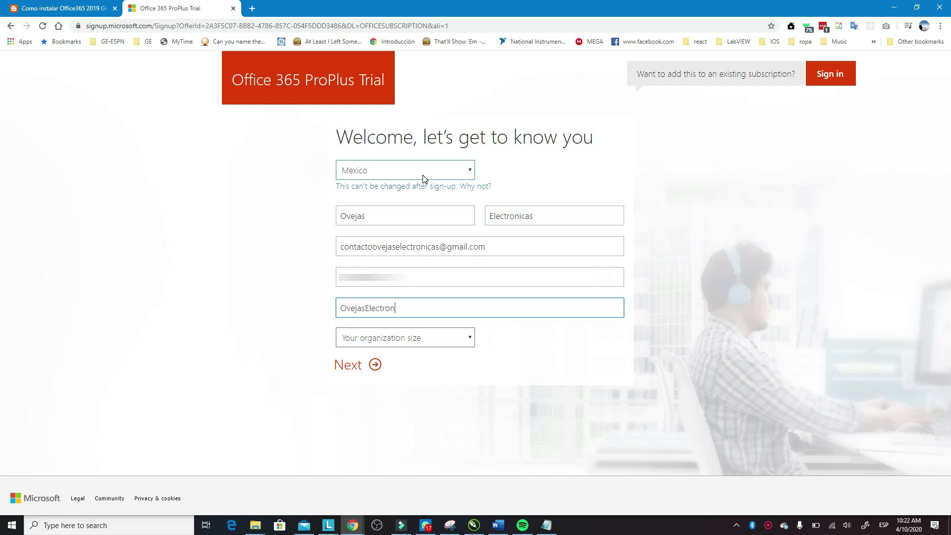
{"action": "type", "text": "icas"}
{"action": "left_click", "coordinate": [456, 338]}
{"action": "left_click", "coordinate": [416, 376]}
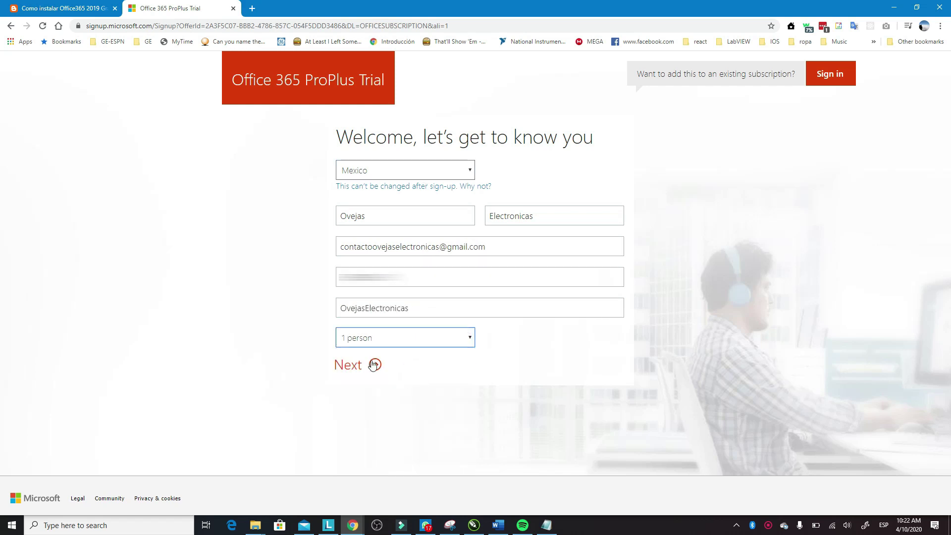
{"action": "left_click", "coordinate": [373, 364]}
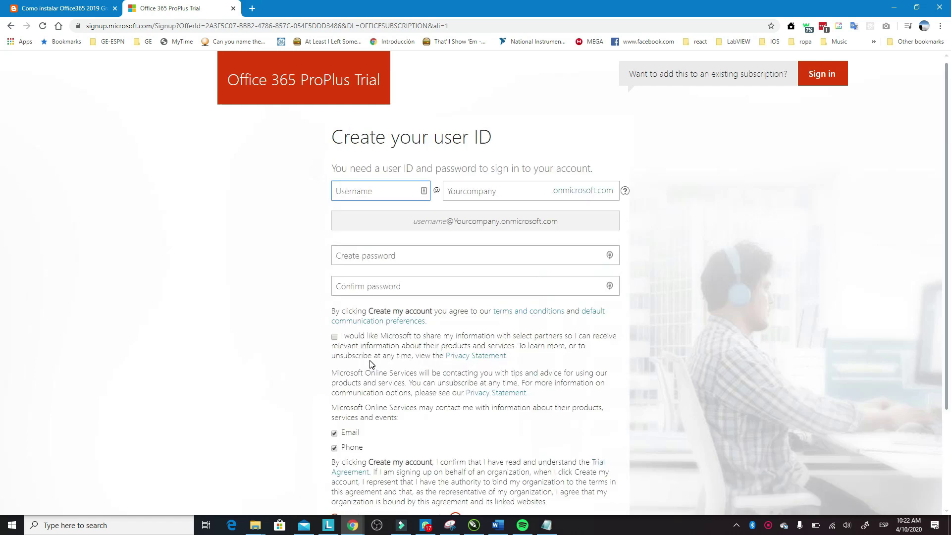
Enter the username and company domain, then set and confirm the account password.
{"action": "type", "text": "ppgrillo"}
{"action": "key", "text": "Tab"}
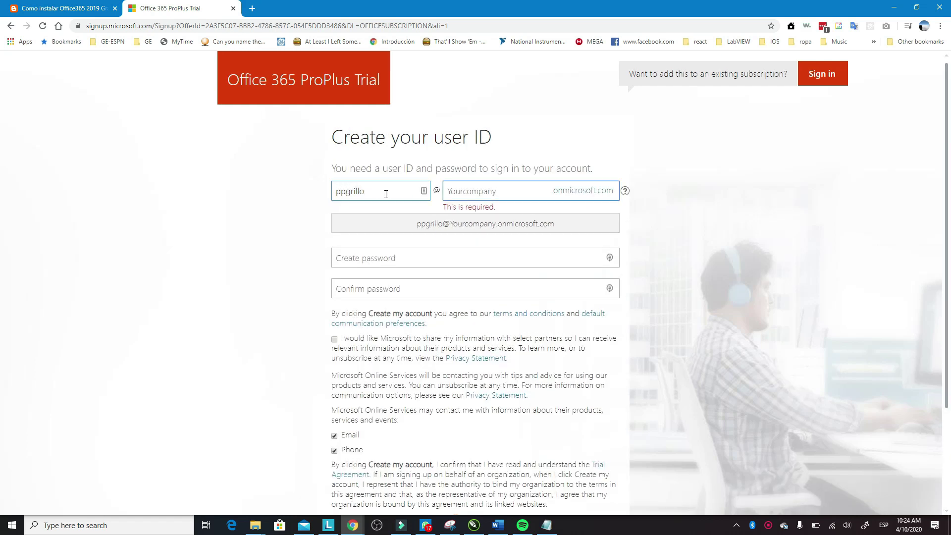
{"action": "type", "text": "ovejaselectronicas"}
{"action": "key", "text": "Tab"}
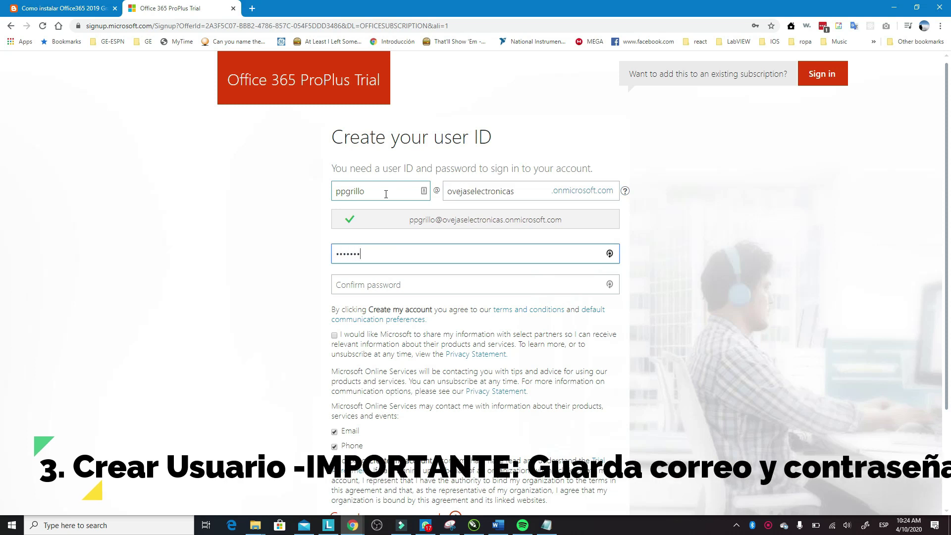
{"action": "key", "text": "Tab"}
{"action": "type", "text": "***"}
{"action": "scroll", "coordinate": [345, 230], "scroll_direction": "down", "scroll_amount": 1}
{"action": "type", "text": "****"}
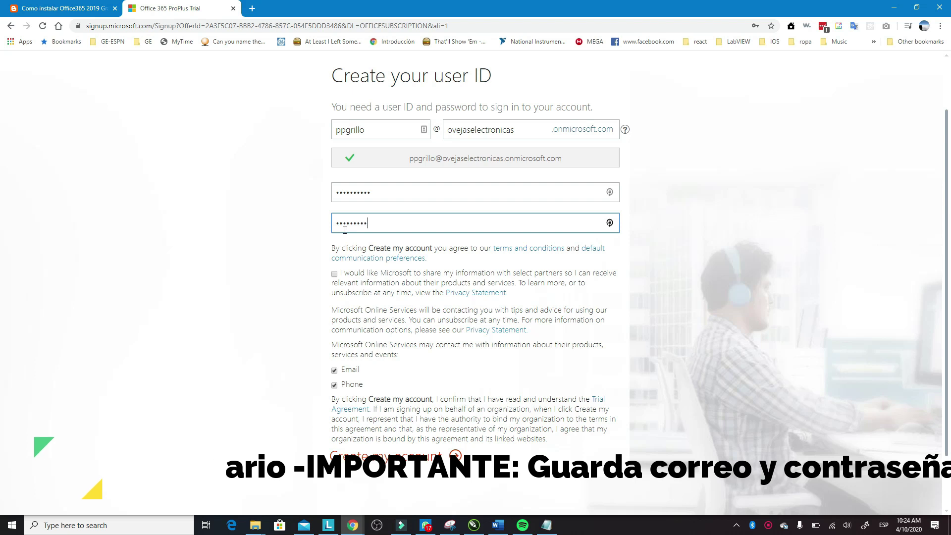
Uncheck Email and Phone contact options and create the account.
{"action": "left_click", "coordinate": [335, 371]}
{"action": "left_click", "coordinate": [335, 386]}
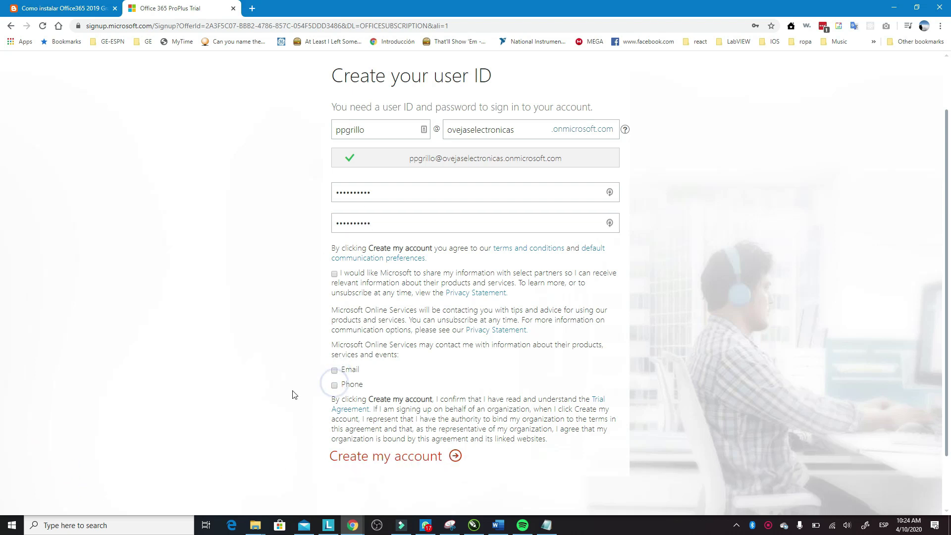
{"action": "left_click", "coordinate": [350, 463]}
Choose the (+52) Mexico calling code and have the verification code sent by text.
{"action": "left_click", "coordinate": [353, 195]}
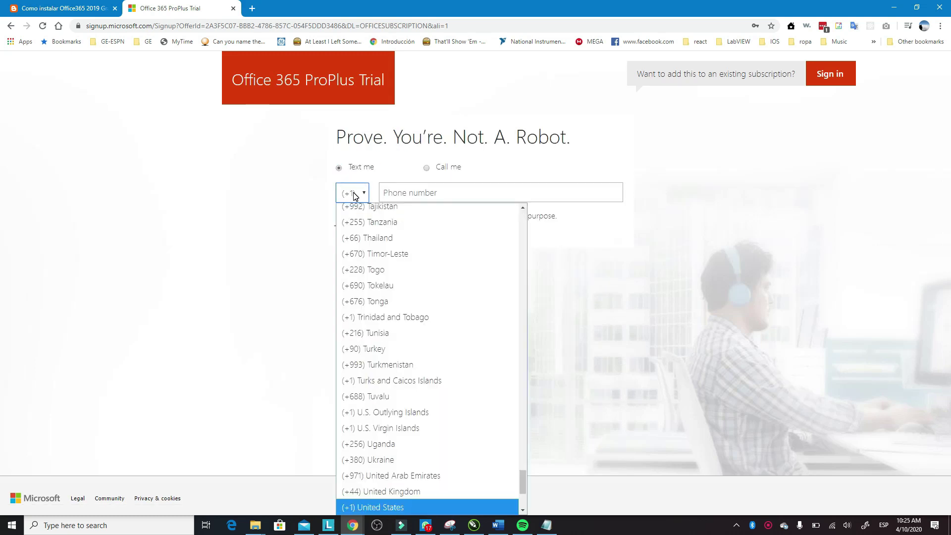
{"action": "scroll", "coordinate": [404, 304], "scroll_direction": "up", "scroll_amount": 9}
{"action": "scroll", "coordinate": [404, 305], "scroll_direction": "up", "scroll_amount": 13}
{"action": "scroll", "coordinate": [404, 304], "scroll_direction": "up", "scroll_amount": 2}
{"action": "left_click", "coordinate": [387, 290]}
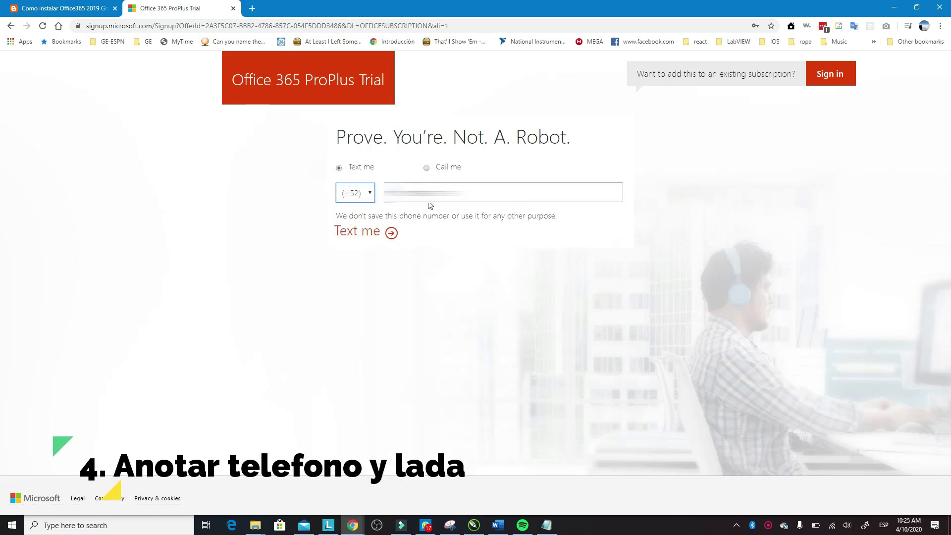
{"action": "left_click", "coordinate": [375, 237]}
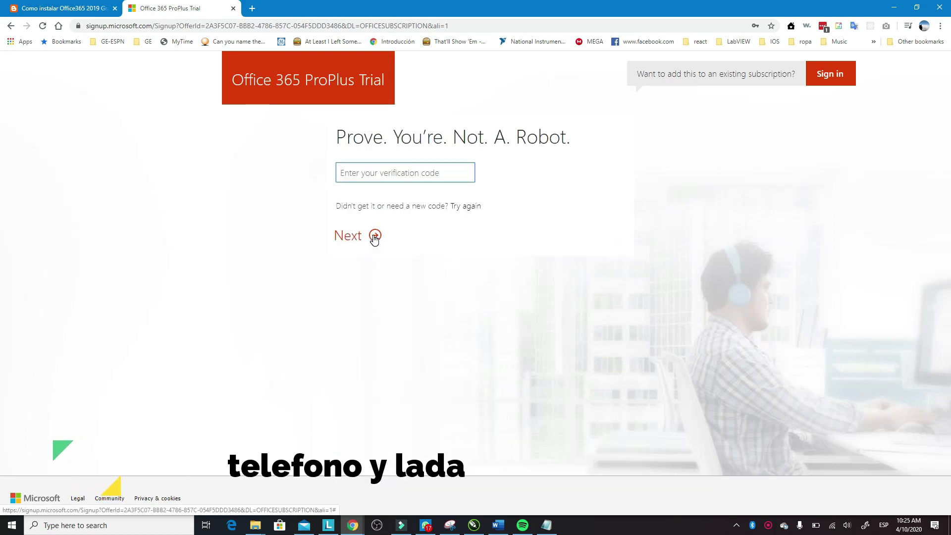
Enter the texted verification code and submit it.
{"action": "left_click", "coordinate": [369, 172]}
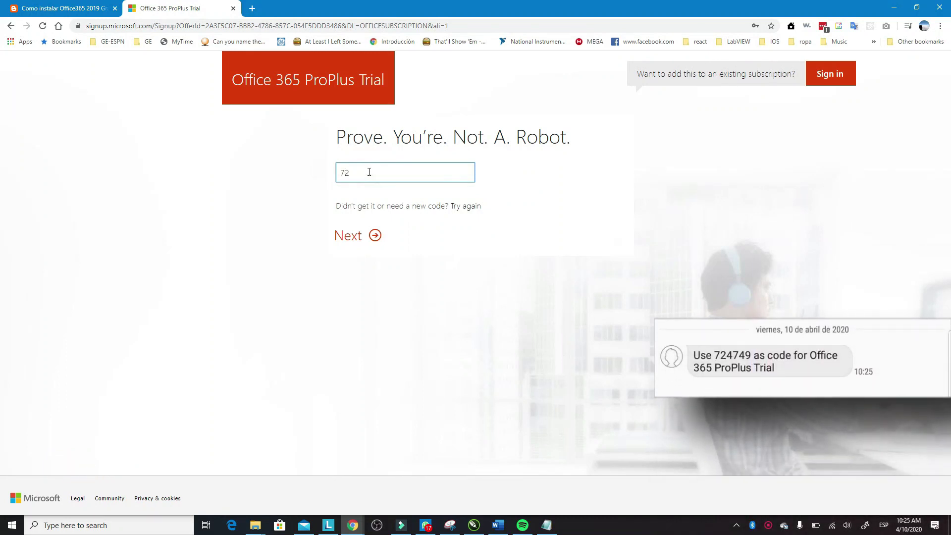
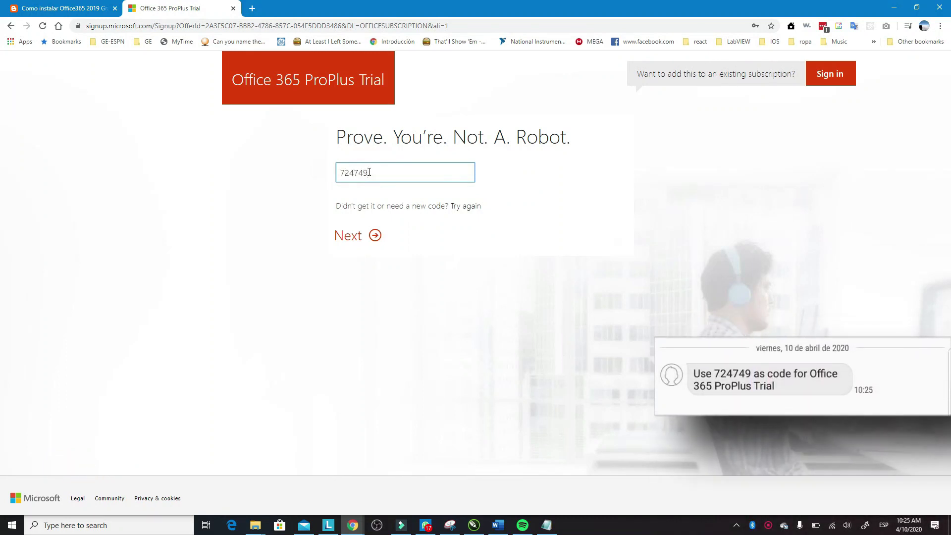
{"action": "left_click", "coordinate": [368, 237]}
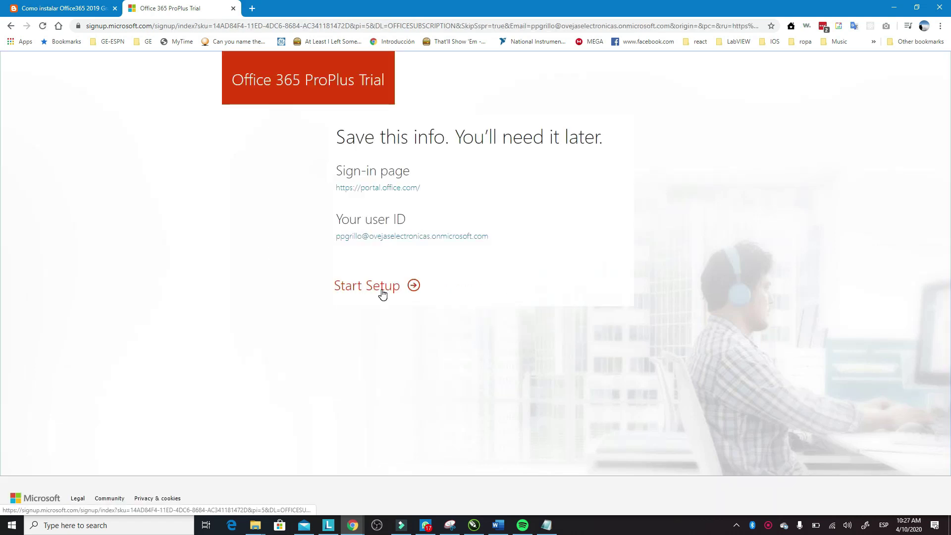
Download the 64-bit English (United States) Office installer and run Setup to completion.
{"action": "left_click", "coordinate": [383, 293]}
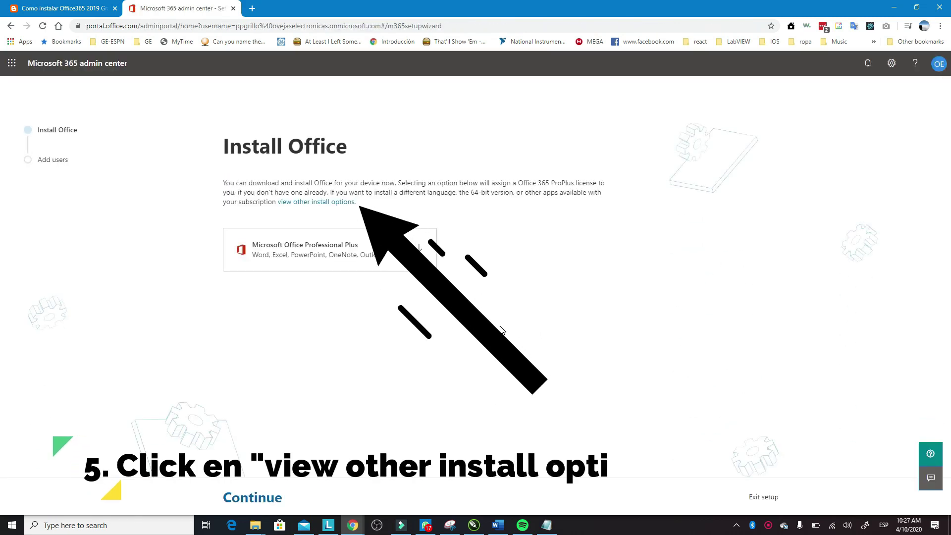
{"action": "left_click", "coordinate": [318, 202]}
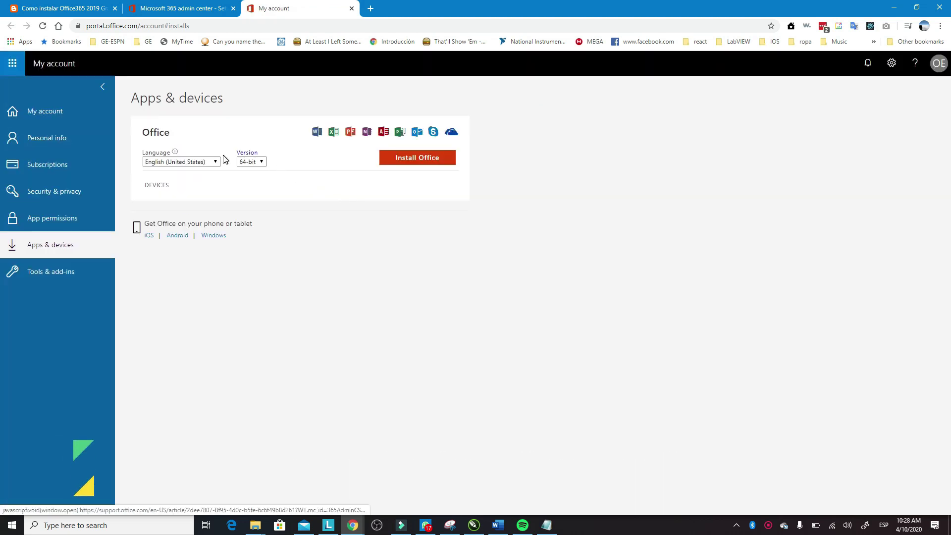
{"action": "left_click", "coordinate": [215, 162]}
{"action": "left_click", "coordinate": [215, 162]}
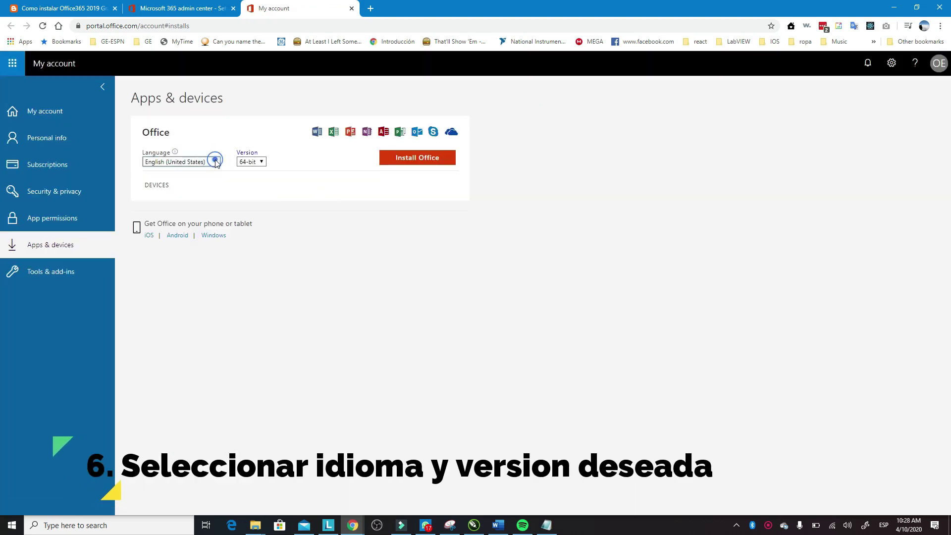
{"action": "left_click", "coordinate": [419, 158]}
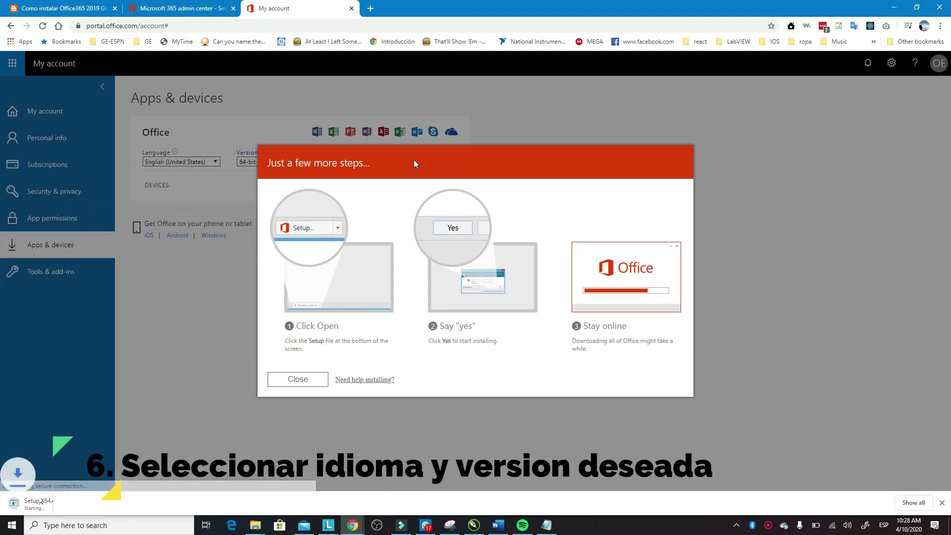
{"action": "left_click", "coordinate": [60, 504]}
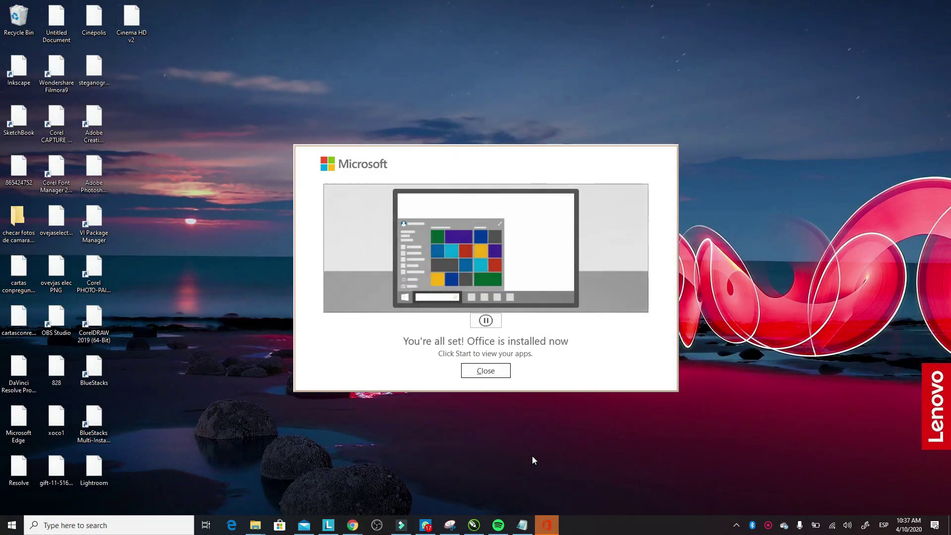
Close the installer, launch Word via Start search 'word', and go to its Account page.
{"action": "left_click", "coordinate": [484, 372]}
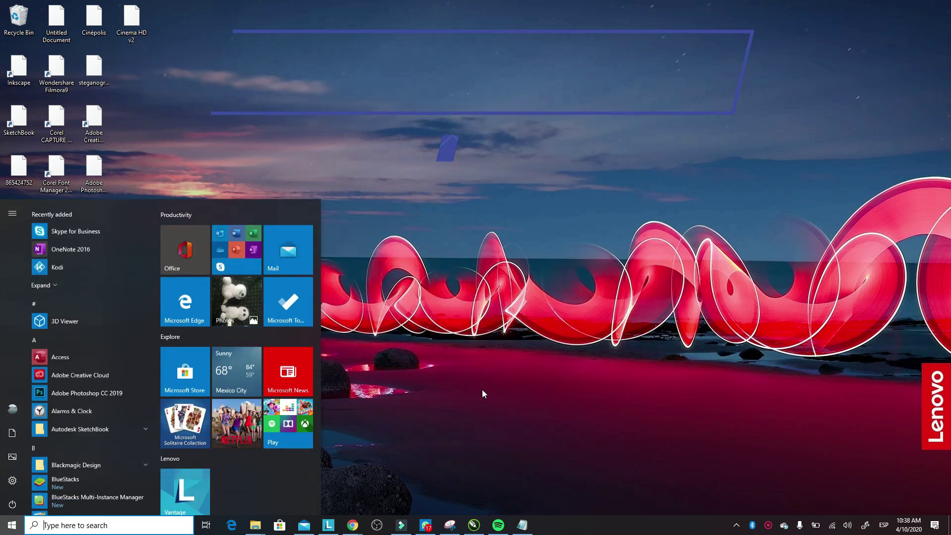
{"action": "type", "text": "word"}
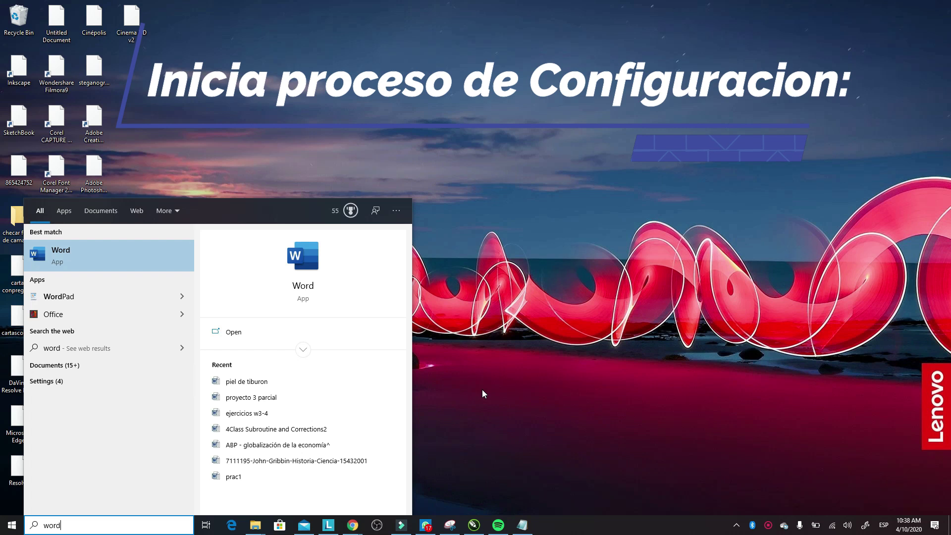
{"action": "key", "text": "Return"}
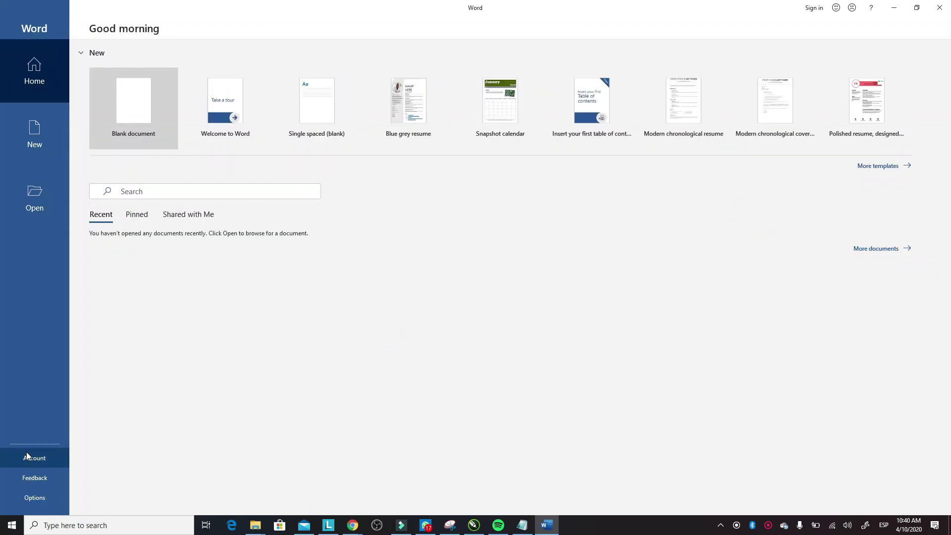
{"action": "left_click", "coordinate": [27, 454]}
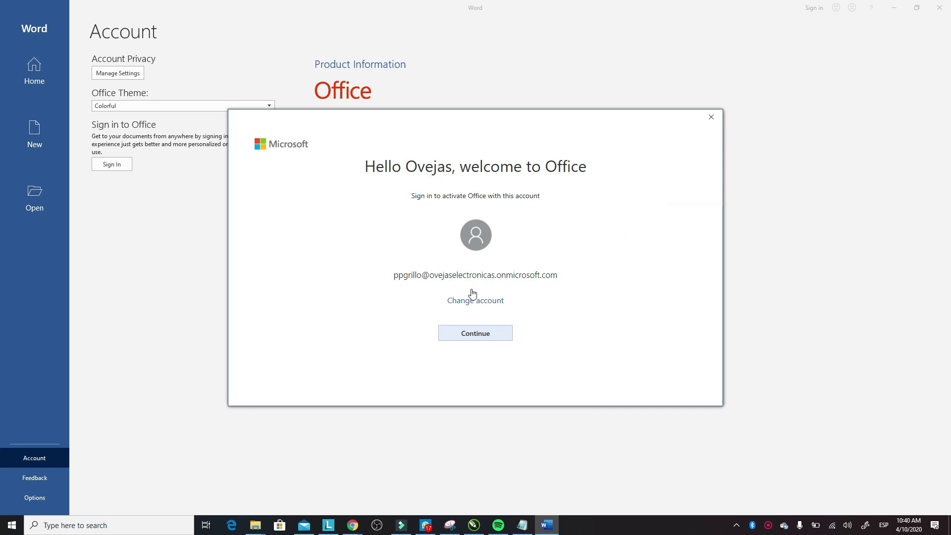
Sign in with the trial account, disallowing organization device management, and finish adding the account.
{"action": "left_click", "coordinate": [475, 335]}
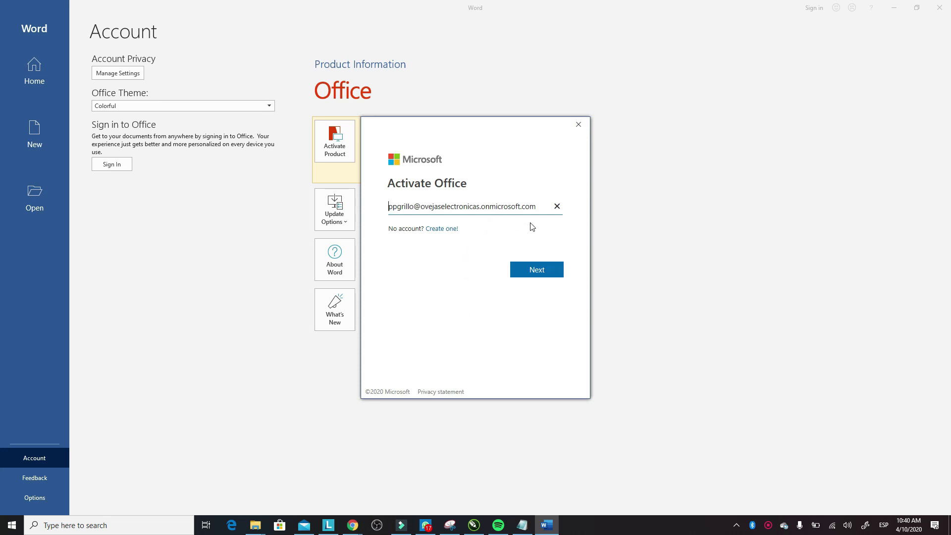
{"action": "left_click", "coordinate": [528, 267]}
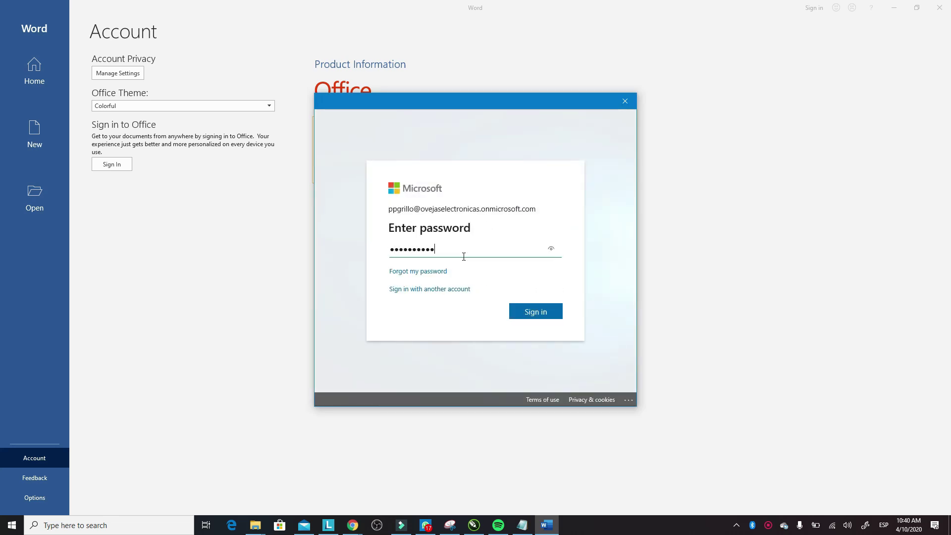
{"action": "left_click", "coordinate": [545, 317]}
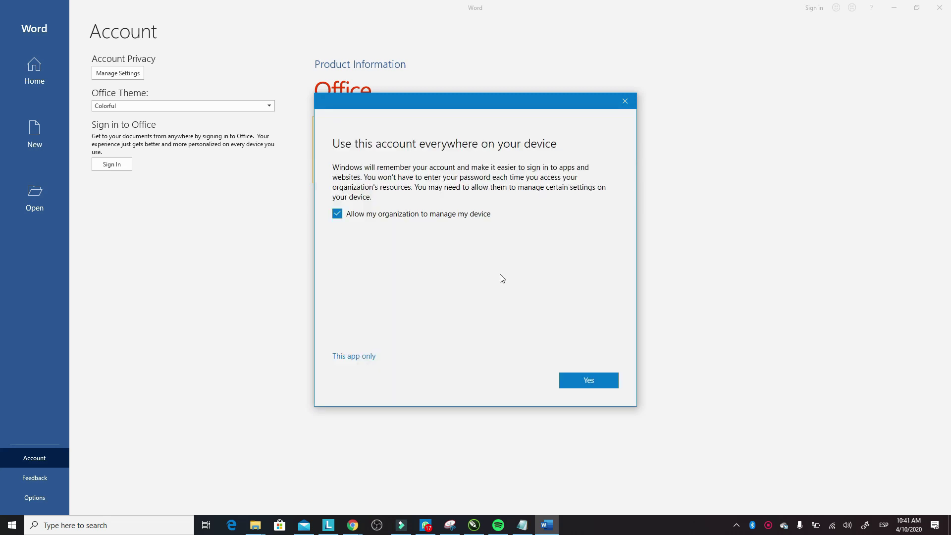
{"action": "left_click", "coordinate": [449, 213]}
{"action": "left_click", "coordinate": [604, 381]}
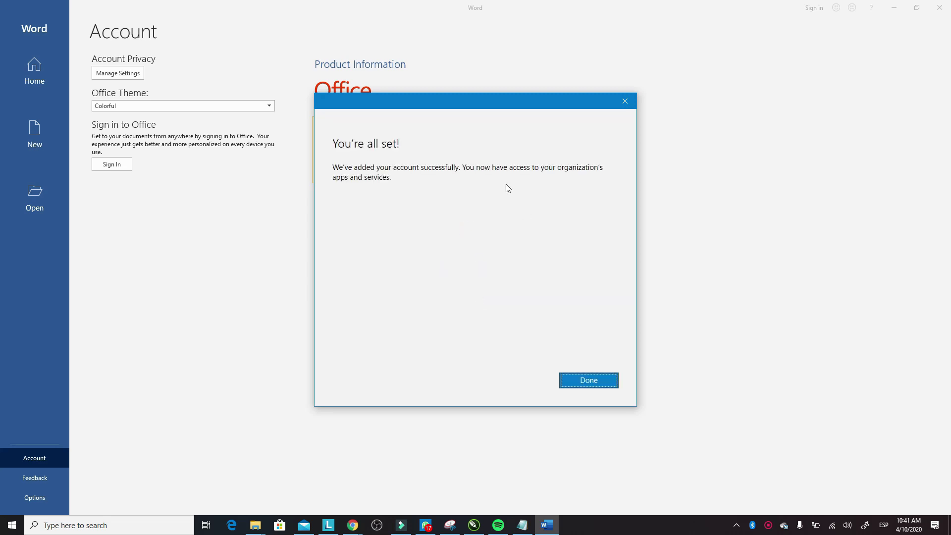
{"action": "left_click", "coordinate": [581, 381]}
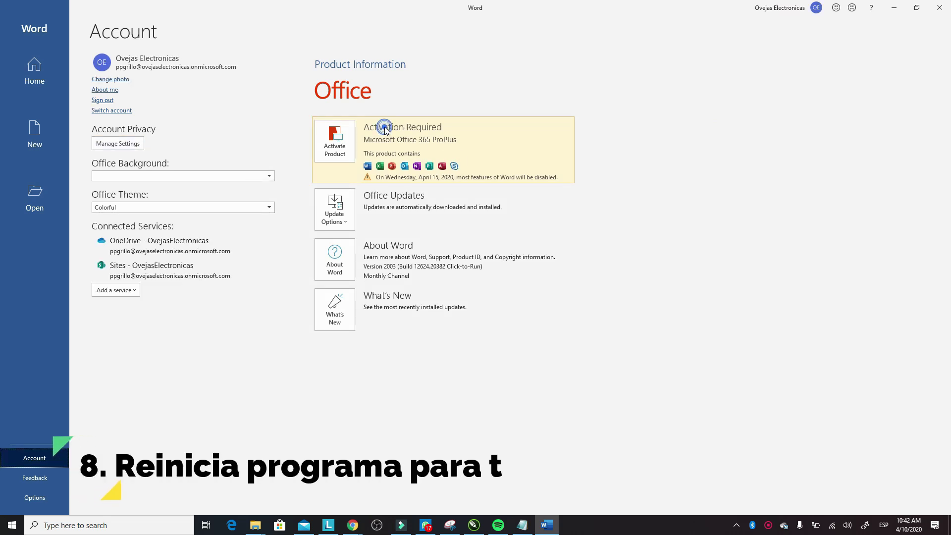
Restart Word and check its Account page for the Office 365 ProPlus subscription.
{"action": "left_click", "coordinate": [939, 7]}
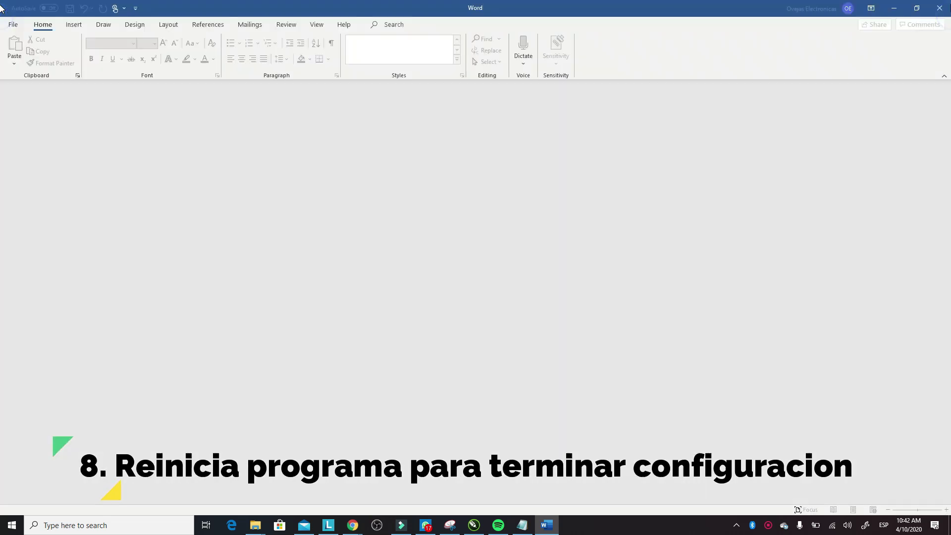
{"action": "key", "text": "super"}
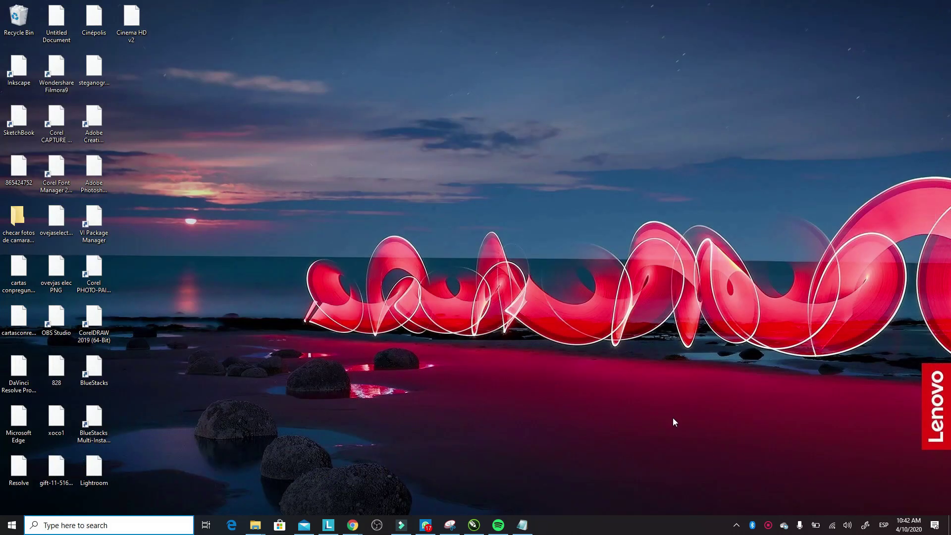
{"action": "type", "text": "word"}
{"action": "key", "text": "Return"}
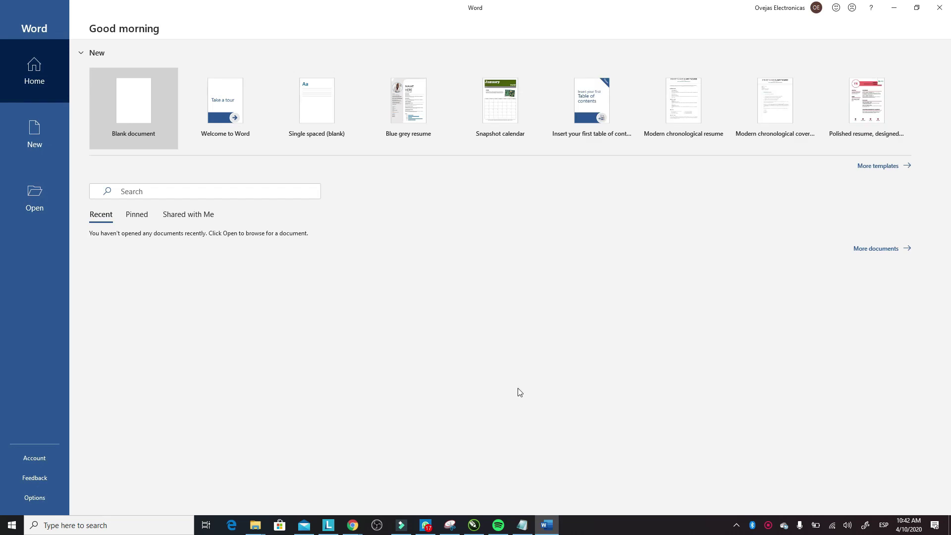
{"action": "left_click", "coordinate": [32, 464]}
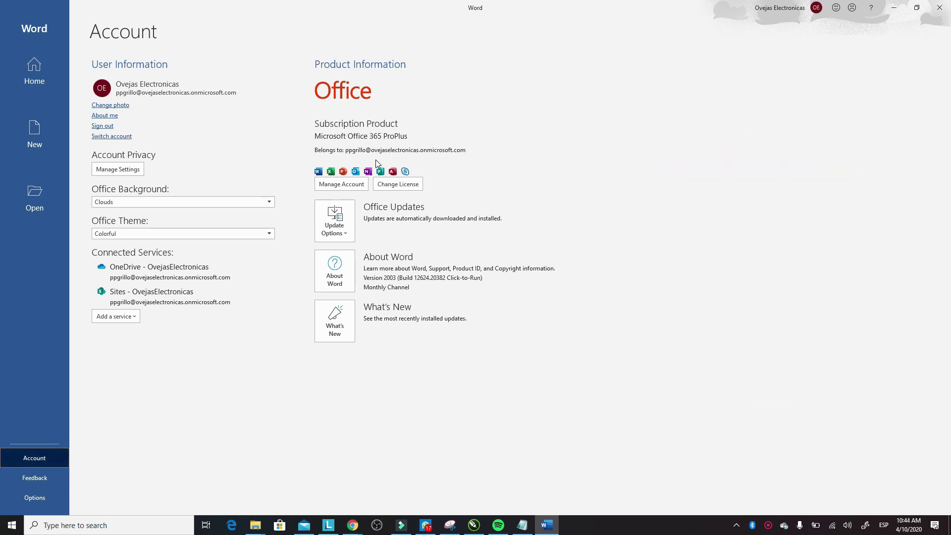
Launch Excel and check its Account page lists Office 365 ProPlus.
{"action": "key", "text": "super"}
{"action": "type", "text": "exce"}
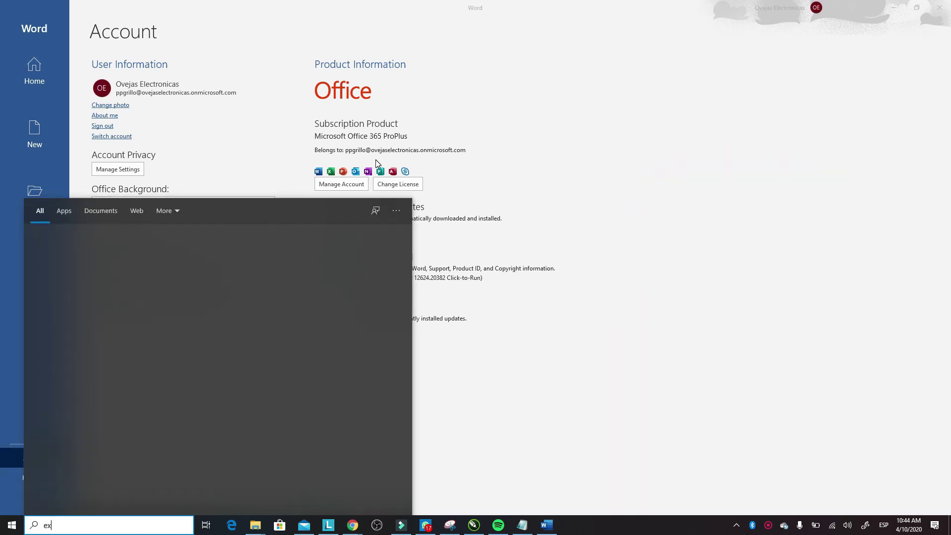
{"action": "key", "text": "Return"}
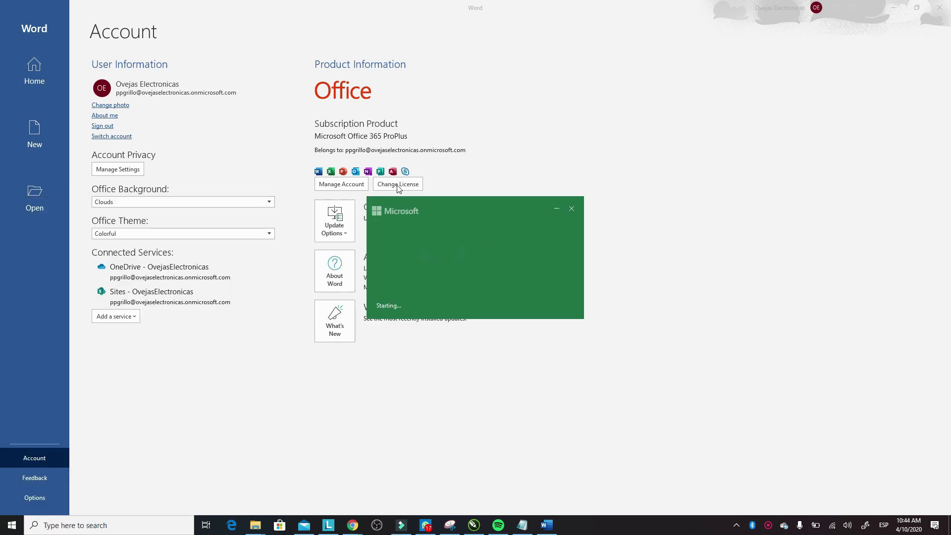
{"action": "left_click", "coordinate": [8, 462]}
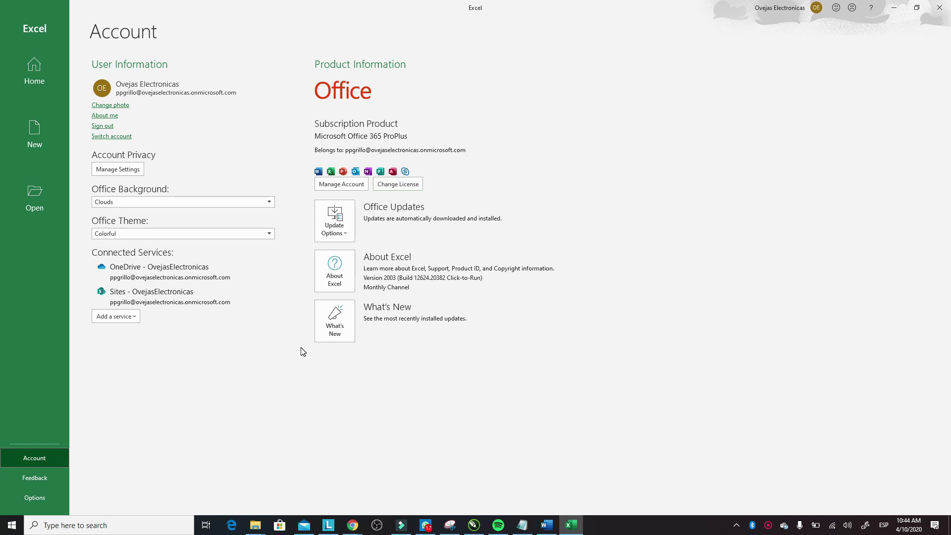
Launch PowerPoint and check its Account page lists Office 365 ProPlus.
{"action": "key", "text": "super"}
{"action": "type", "text": "power"}
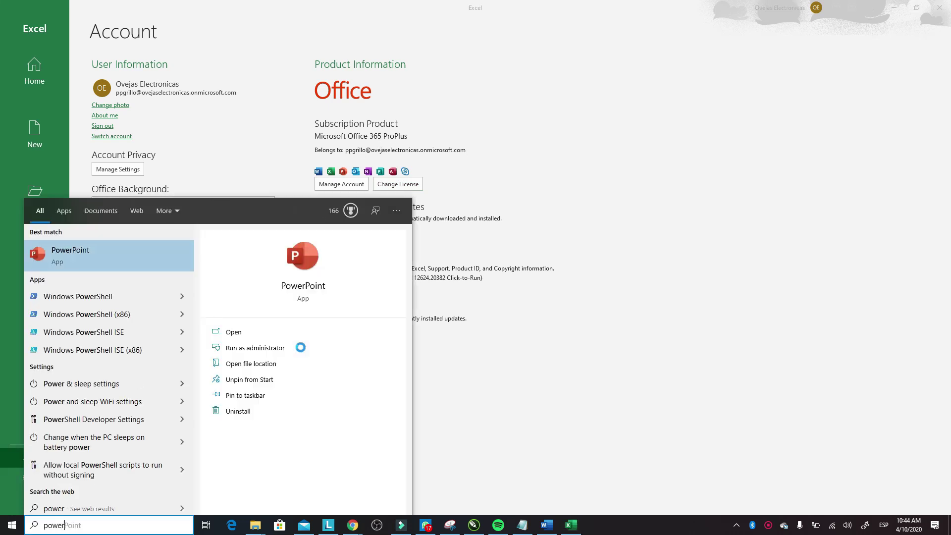
{"action": "key", "text": "Return"}
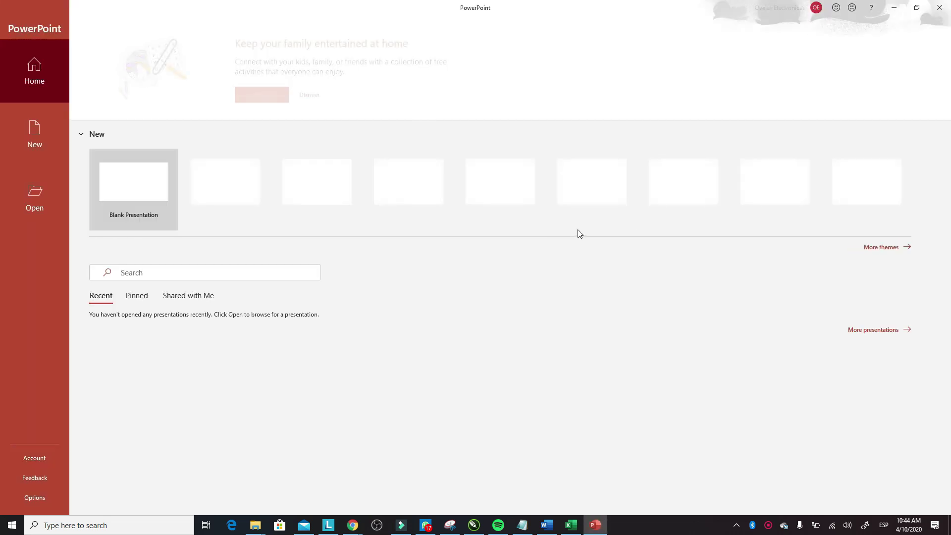
{"action": "left_click", "coordinate": [37, 463]}
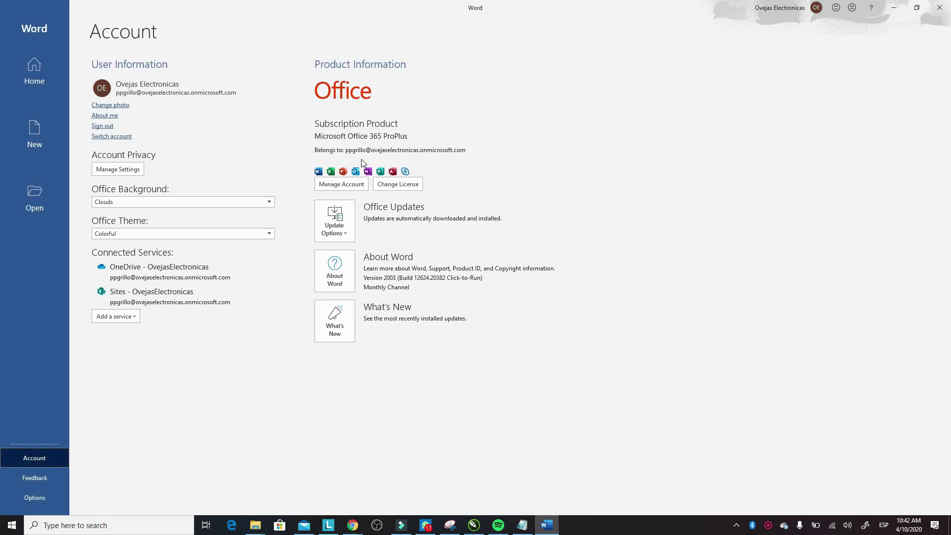
Choose Manage Account under the Office 365 ProPlus subscription product.
{"action": "left_click", "coordinate": [353, 188]}
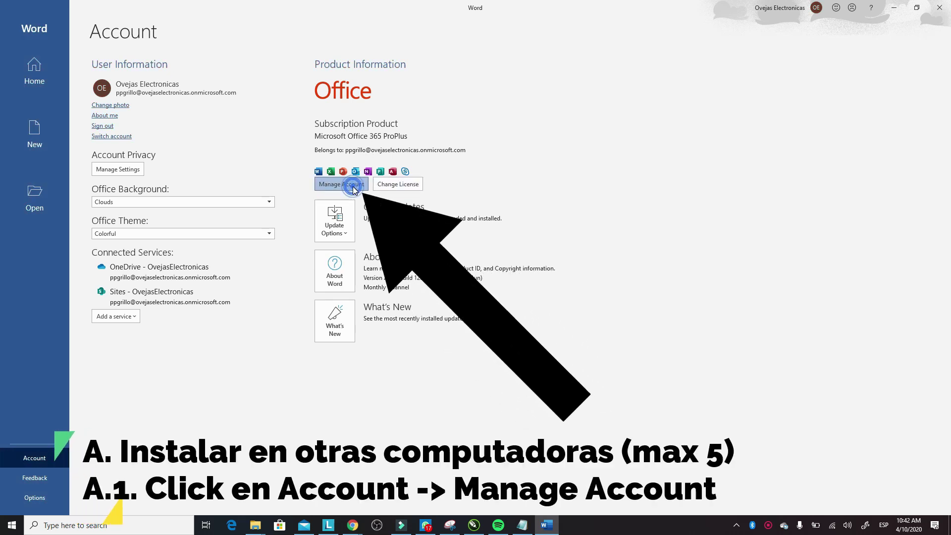